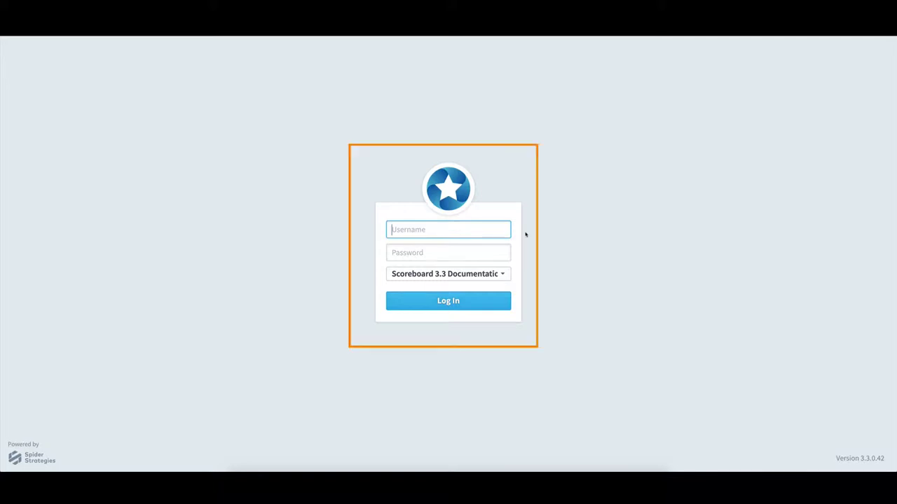
Log in by entering the account's username and password
{"action": "type", "text": "frankz"}
{"action": "key", "text": "Tab"}
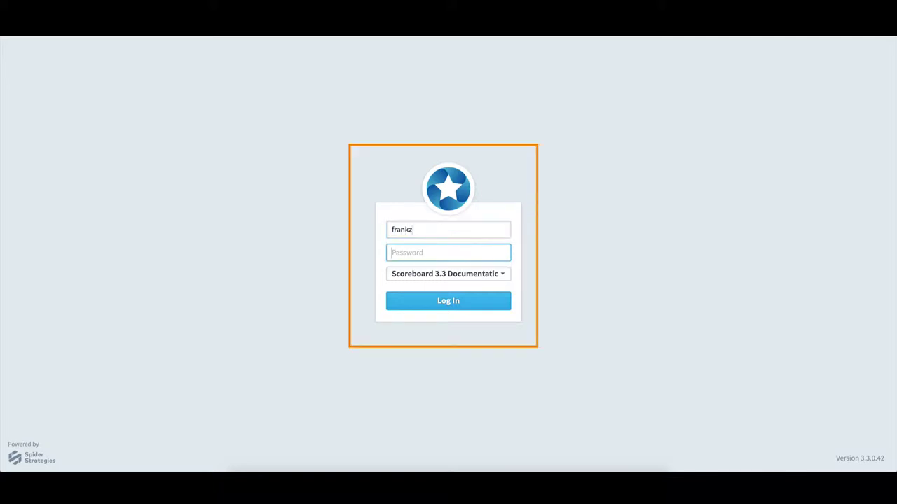
{"action": "type", "text": "•••••••••"}
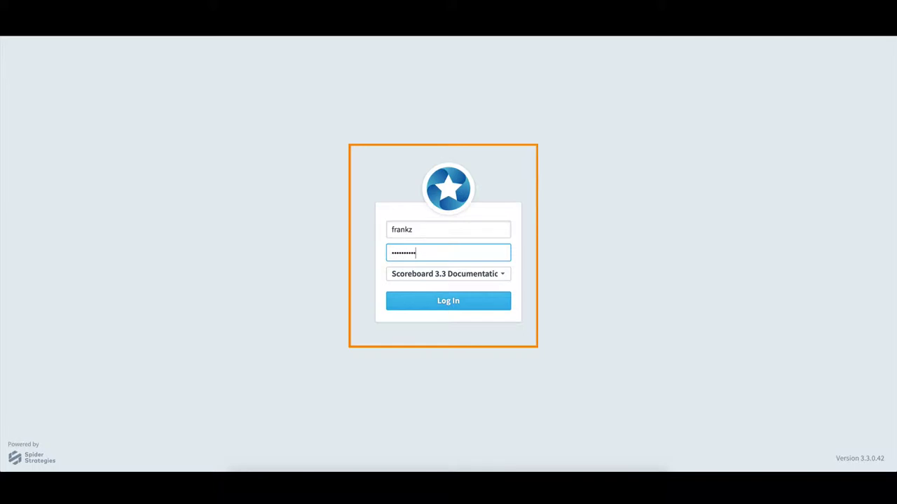
{"action": "left_click", "coordinate": [507, 301]}
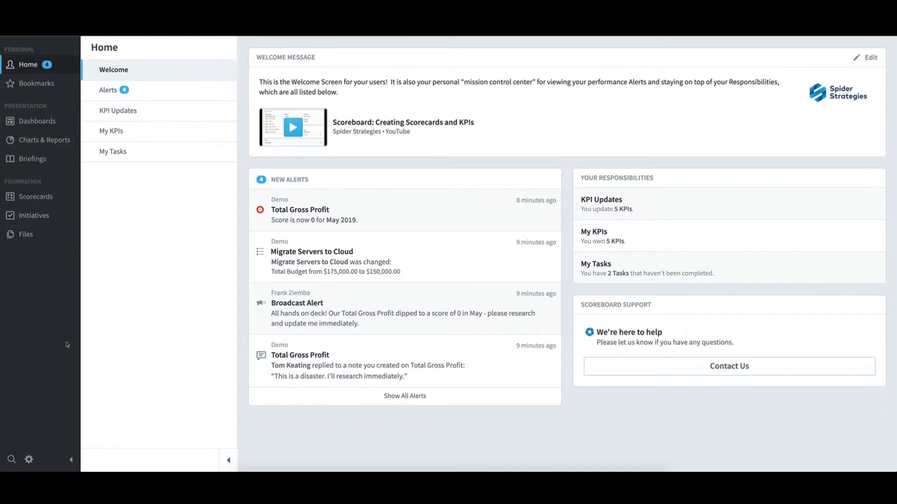
Collapse and re-expand the main navigation bar and the Home side panel
{"action": "left_click", "coordinate": [71, 459]}
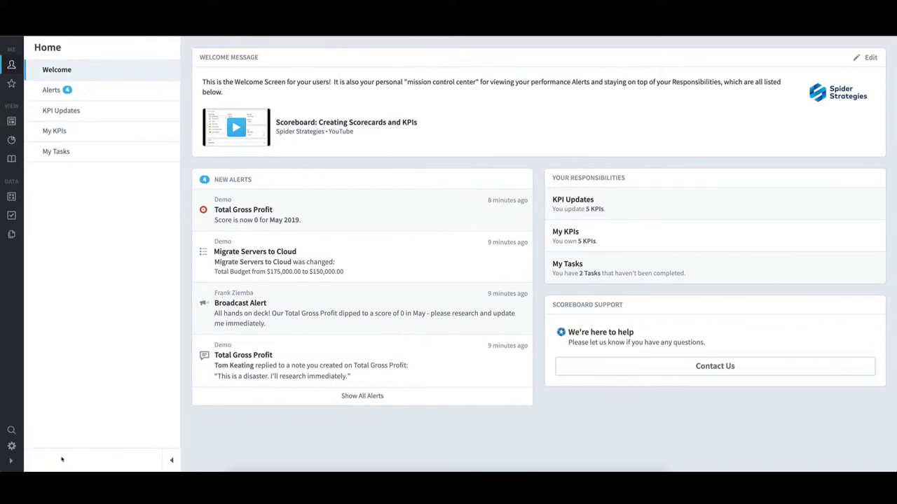
{"action": "mouse_move", "coordinate": [12, 462]}
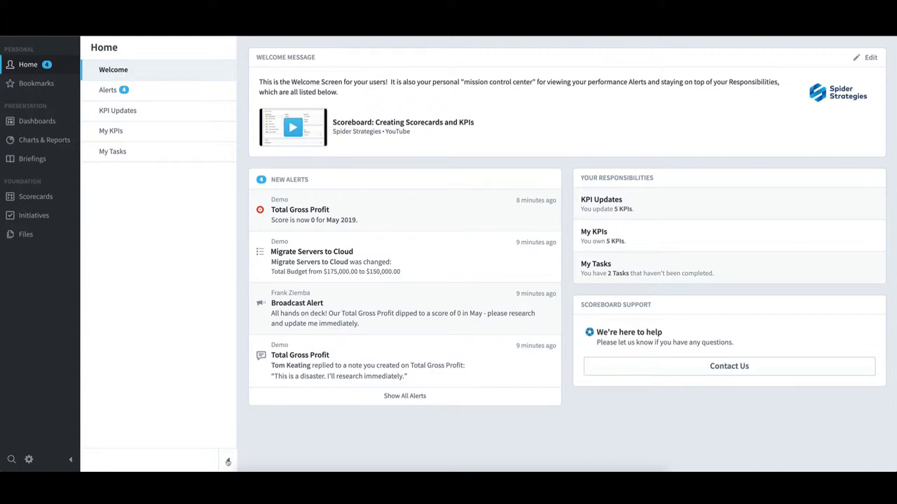
{"action": "left_click", "coordinate": [228, 461]}
{"action": "left_click", "coordinate": [42, 457]}
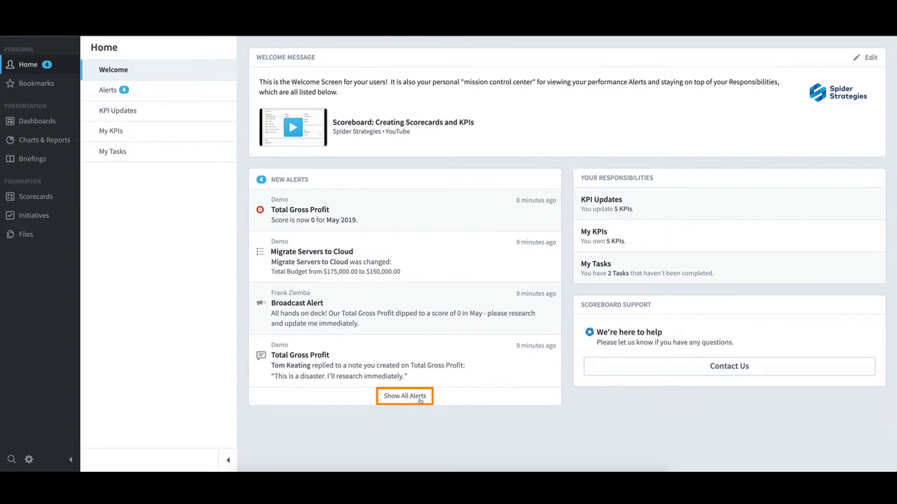
Open the Total Gross Profit alert from the full alert list and review its April and May 2019 overviews and KPI table
{"action": "left_click", "coordinate": [405, 397]}
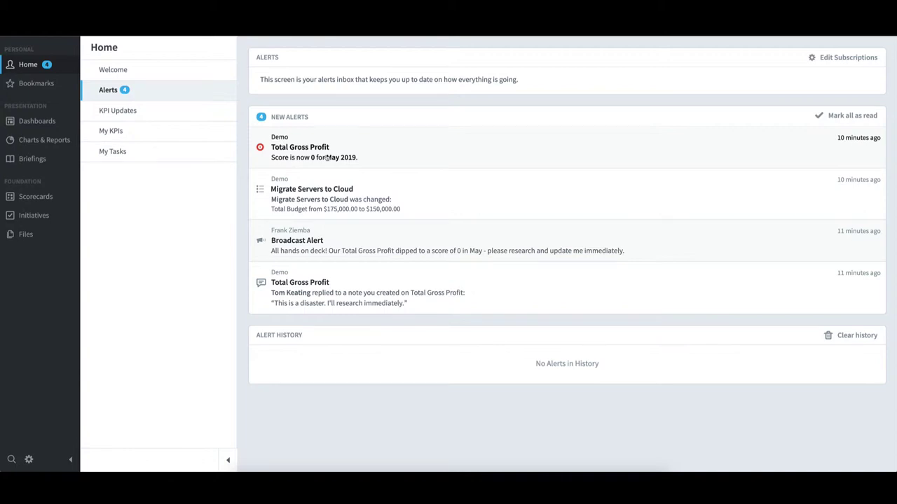
{"action": "left_click", "coordinate": [326, 158]}
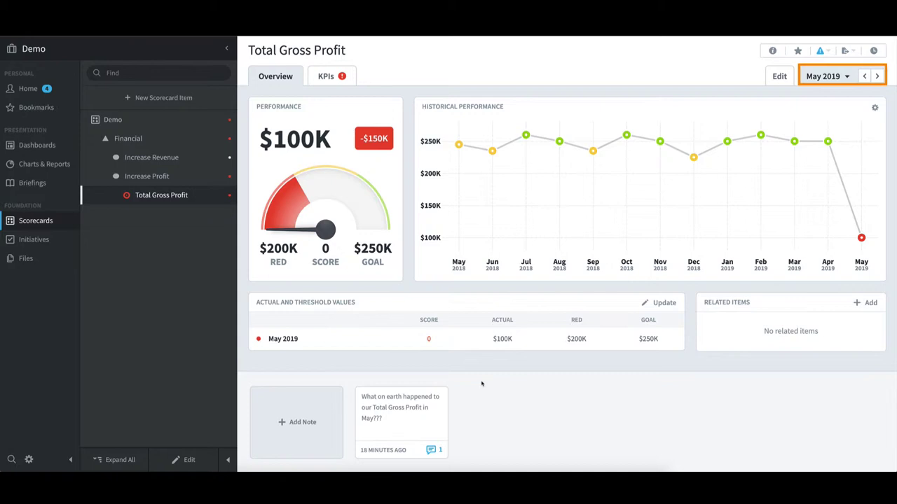
{"action": "left_click", "coordinate": [864, 76]}
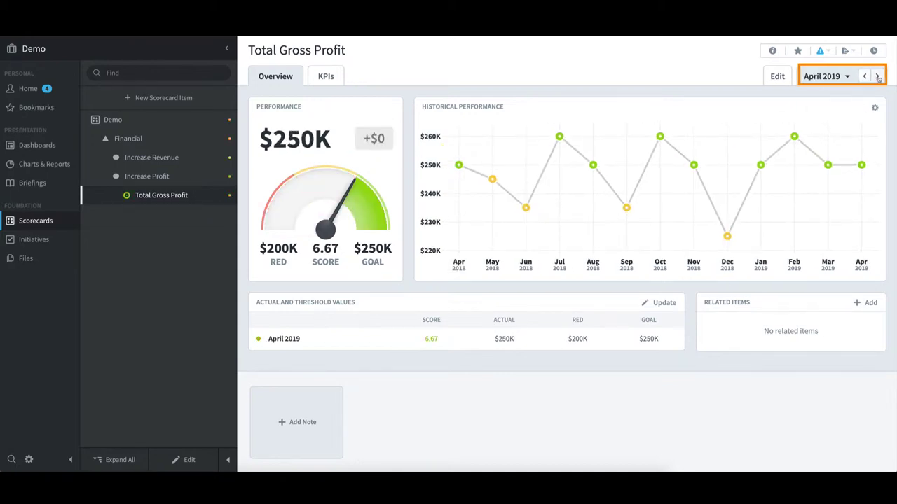
{"action": "left_click", "coordinate": [878, 76]}
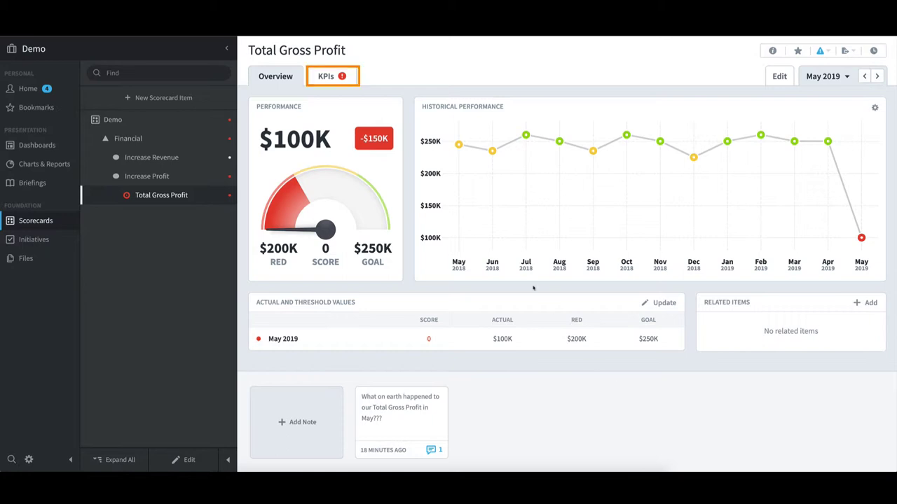
{"action": "left_click", "coordinate": [330, 83]}
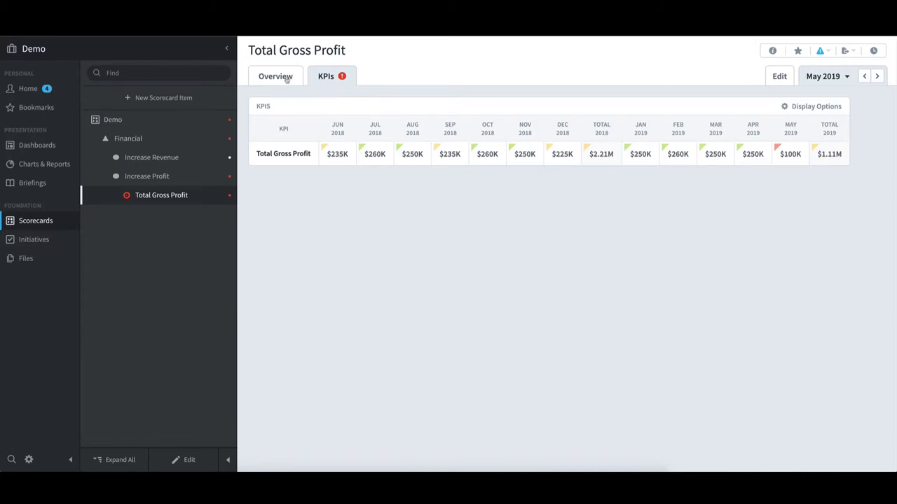
{"action": "left_click", "coordinate": [280, 78]}
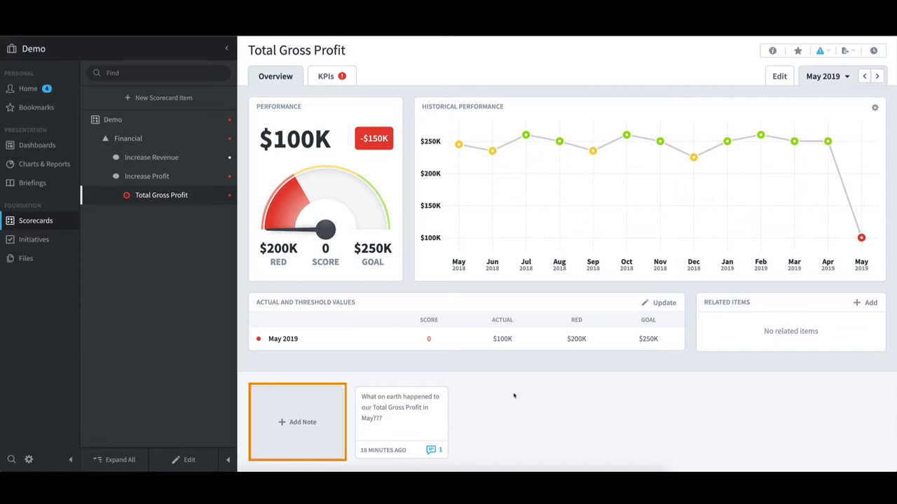
Examine the blank note form and the existing May 2019 note on Total Gross Profit, and check April 2019 for notes
{"action": "left_click", "coordinate": [302, 423]}
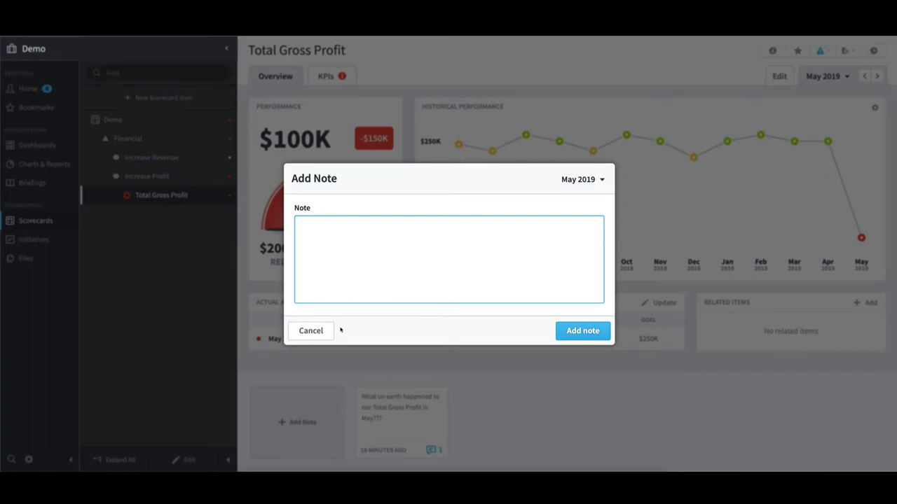
{"action": "left_click", "coordinate": [312, 331]}
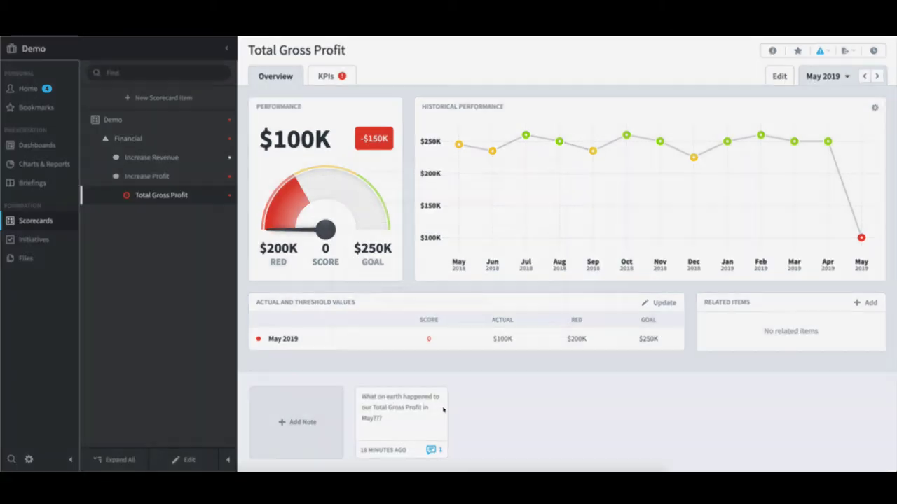
{"action": "left_click", "coordinate": [443, 410]}
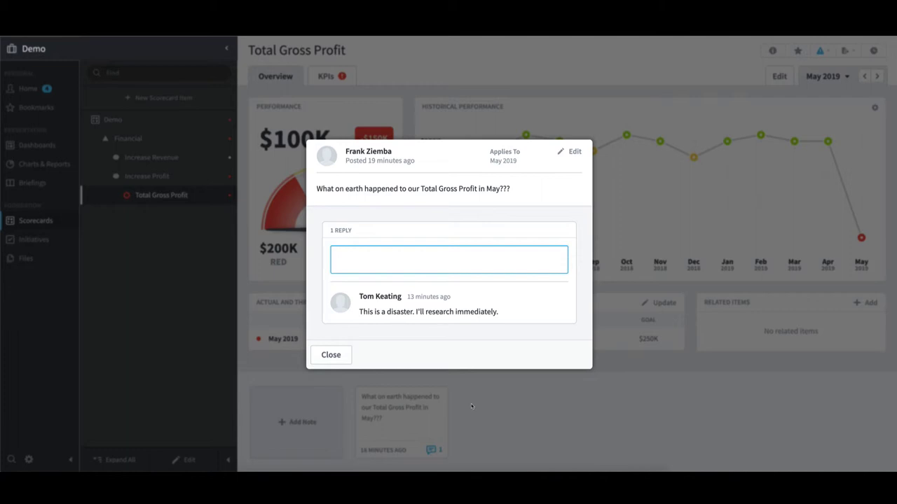
{"action": "left_click", "coordinate": [344, 356]}
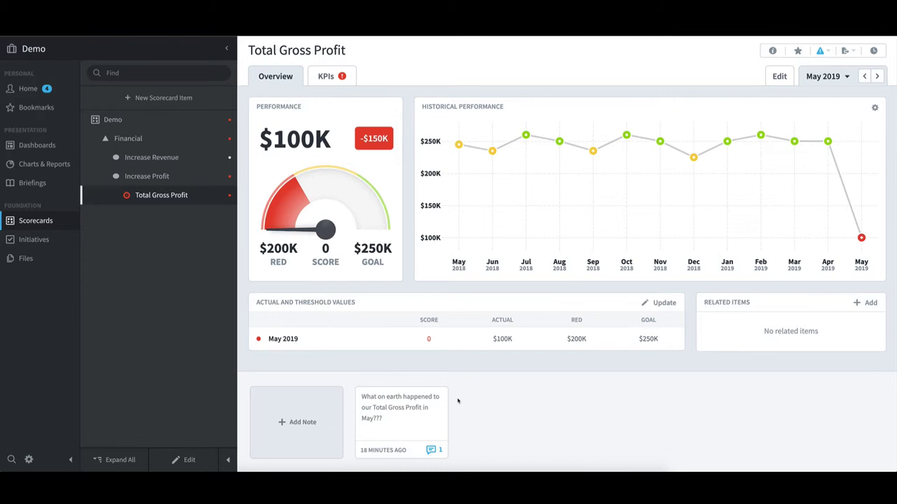
{"action": "left_click", "coordinate": [863, 77]}
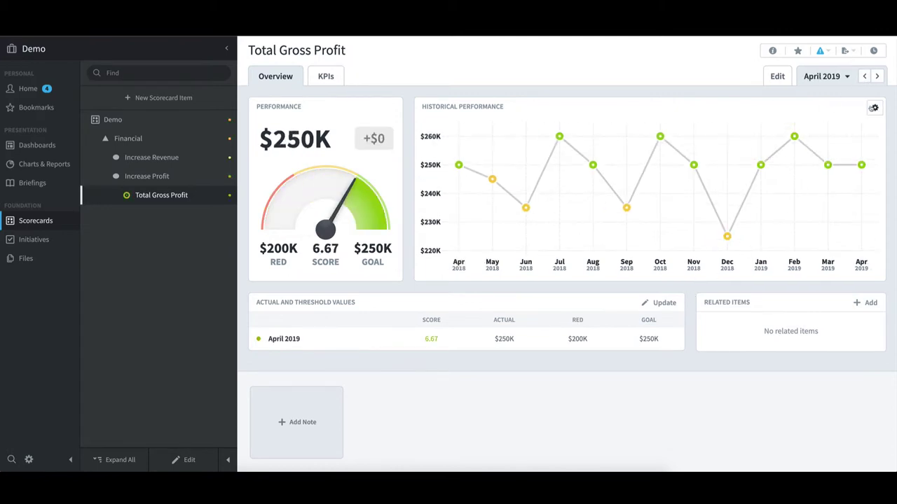
{"action": "left_click", "coordinate": [877, 77]}
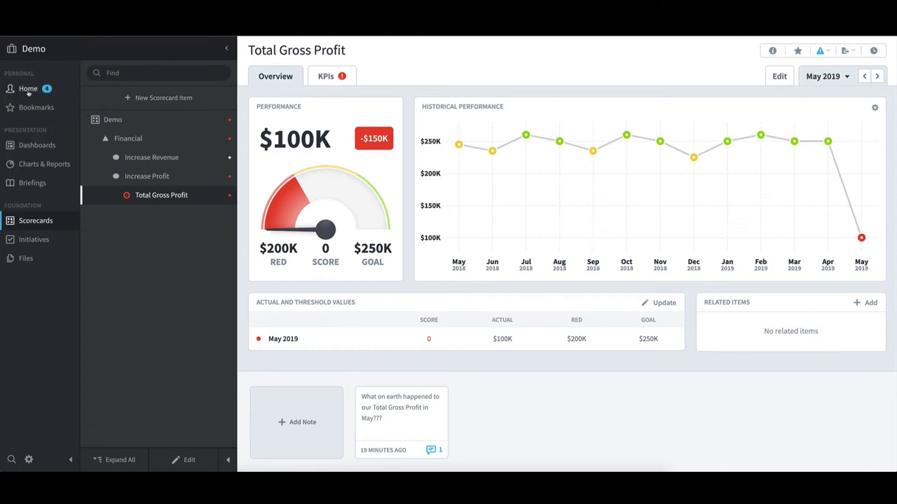
Review the owned KPIs from Home by green, yellow and red status, and open Total Gross Profit from the unfiltered list
{"action": "left_click", "coordinate": [28, 89]}
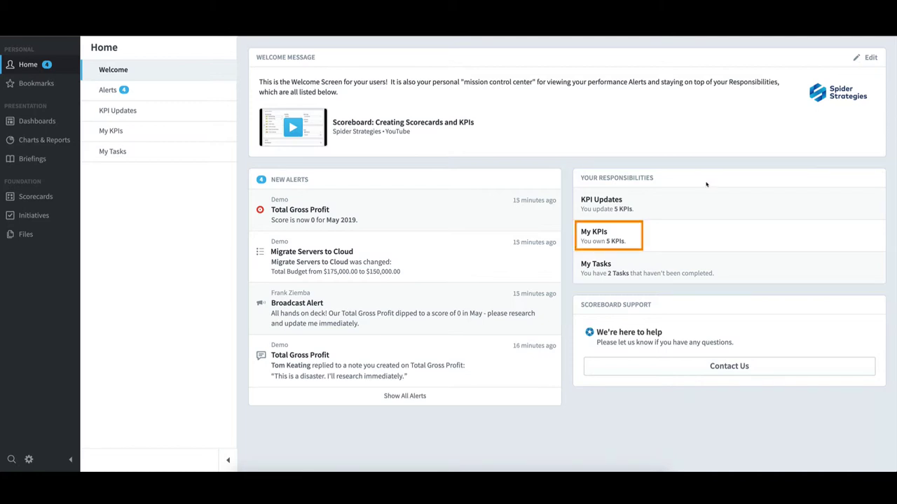
{"action": "left_click", "coordinate": [610, 238]}
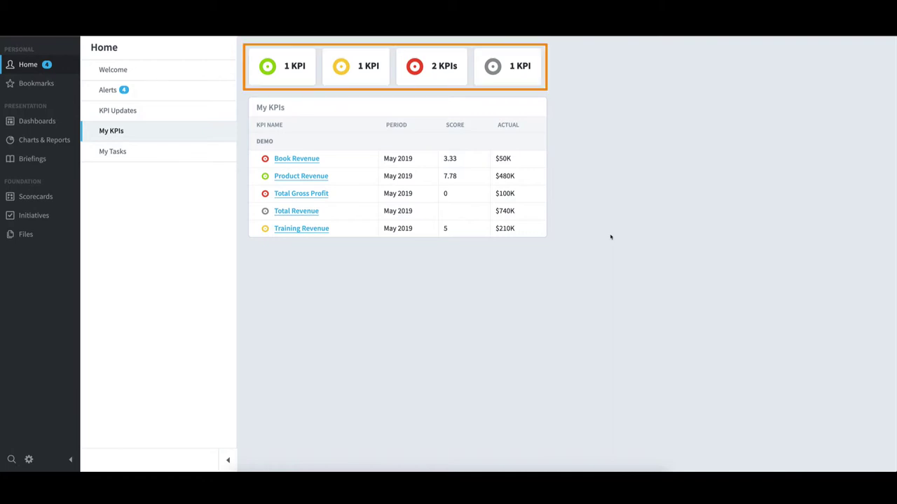
{"action": "left_click", "coordinate": [299, 72]}
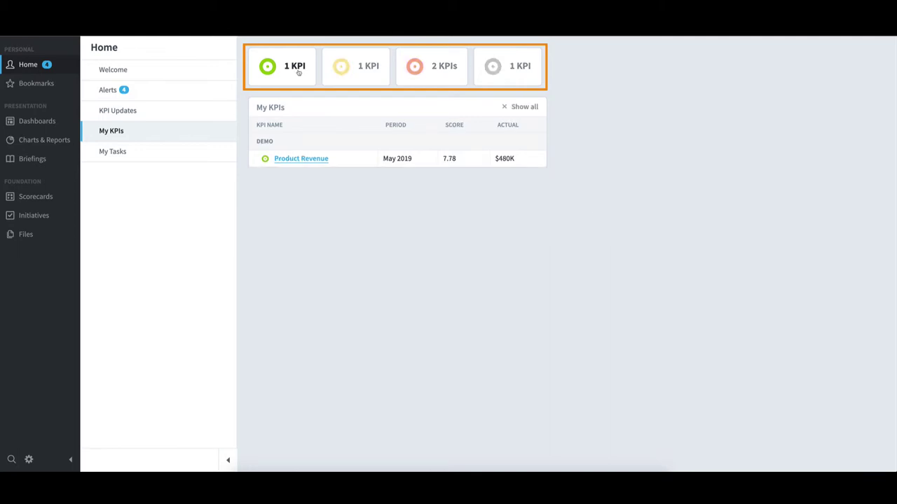
{"action": "left_click", "coordinate": [366, 70]}
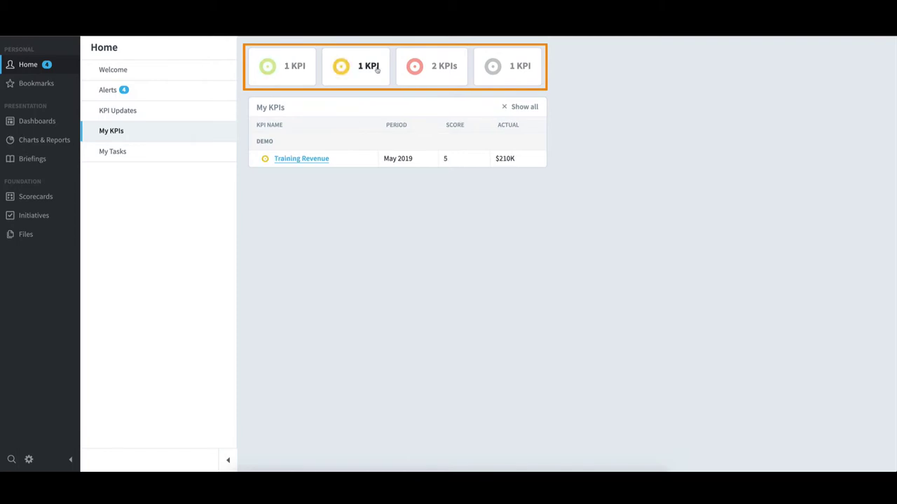
{"action": "left_click", "coordinate": [429, 72]}
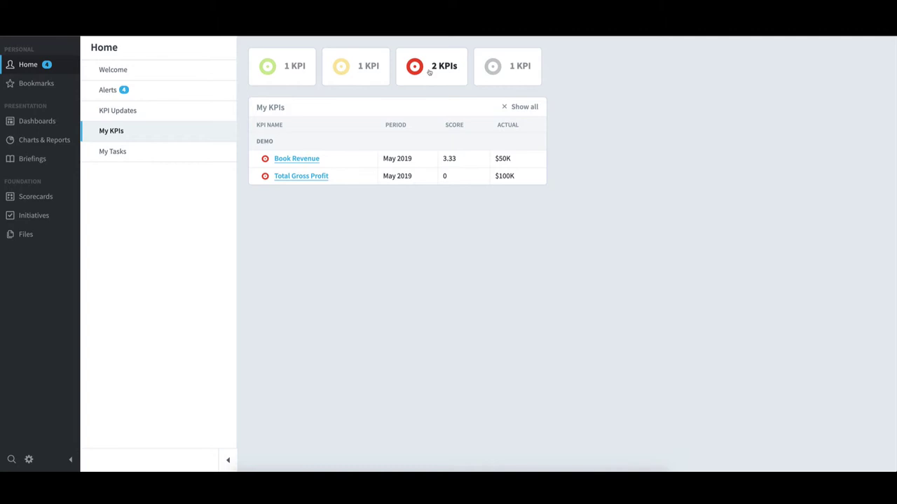
{"action": "left_click", "coordinate": [428, 74]}
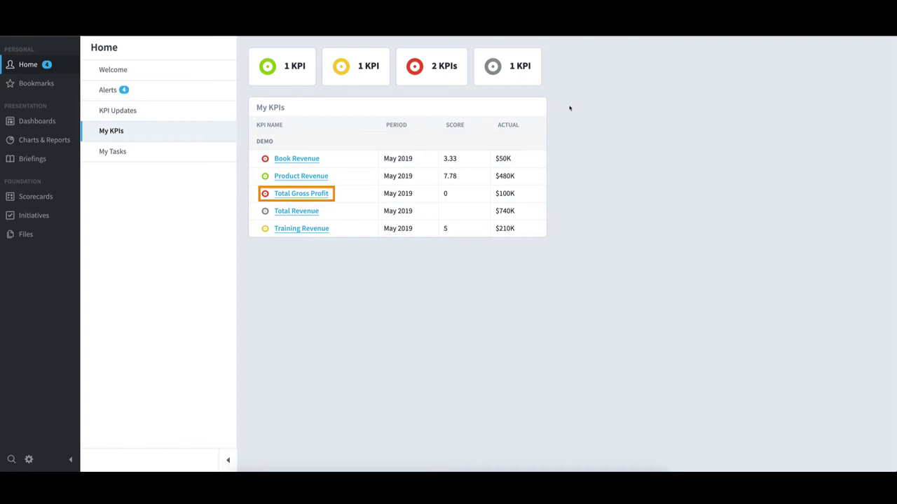
{"action": "left_click", "coordinate": [320, 195]}
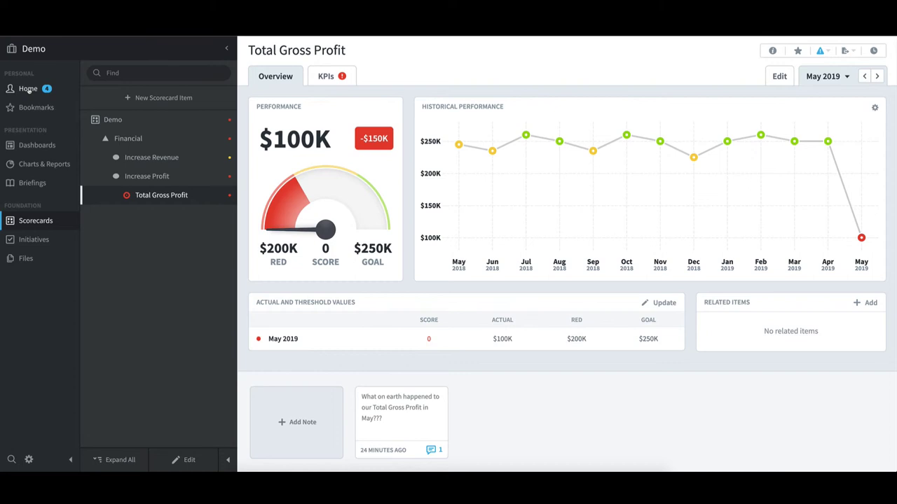
Open the KPI Updates from Home for June 2019 and go through the four KPIs' actual value entries
{"action": "left_click", "coordinate": [28, 89]}
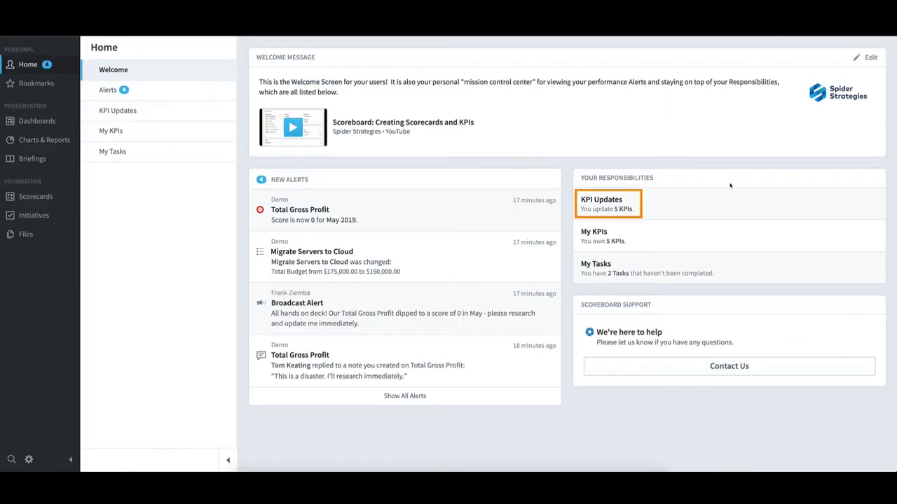
{"action": "left_click", "coordinate": [623, 210]}
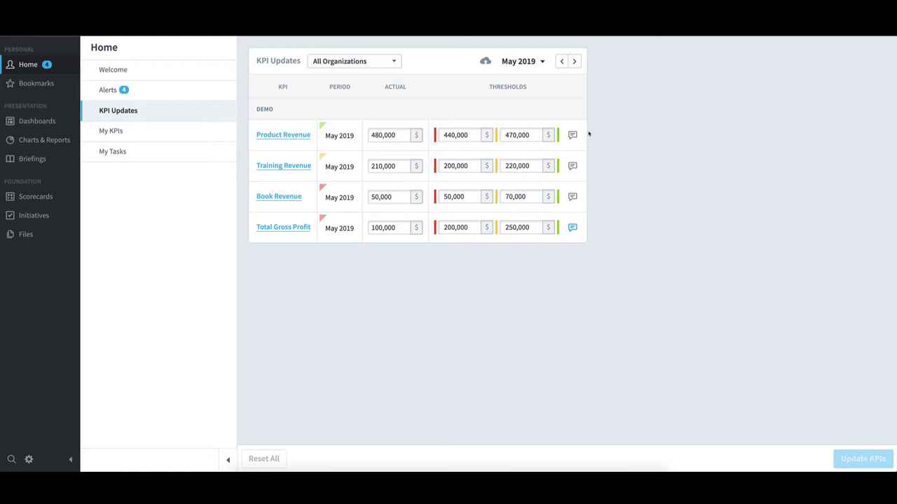
{"action": "left_click", "coordinate": [574, 62]}
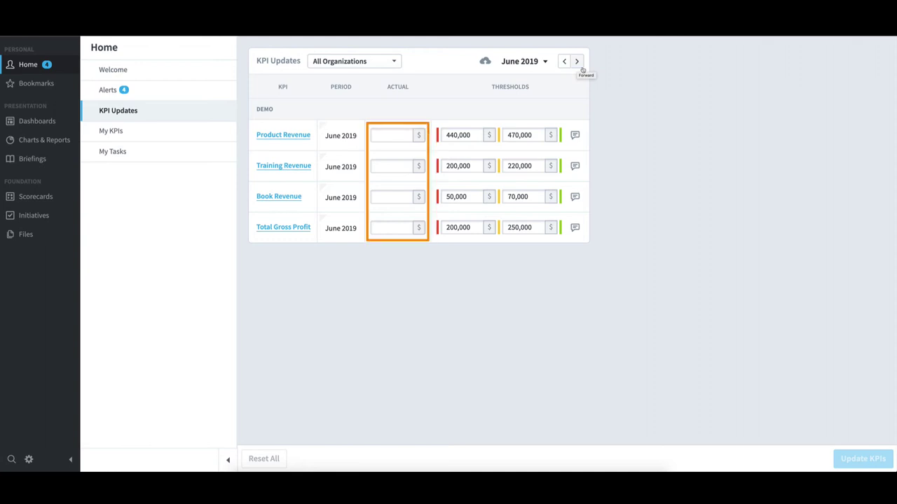
{"action": "left_click", "coordinate": [389, 134]}
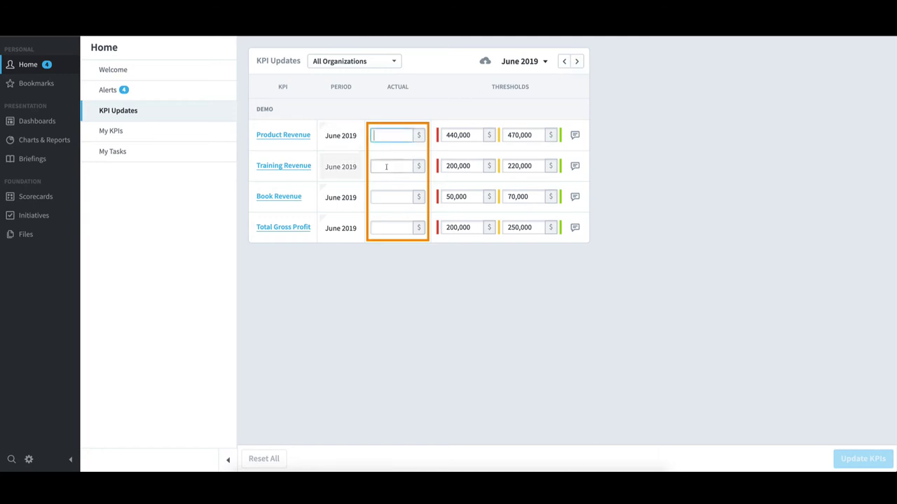
{"action": "left_click", "coordinate": [386, 167]}
{"action": "left_click", "coordinate": [384, 198]}
{"action": "left_click", "coordinate": [385, 229]}
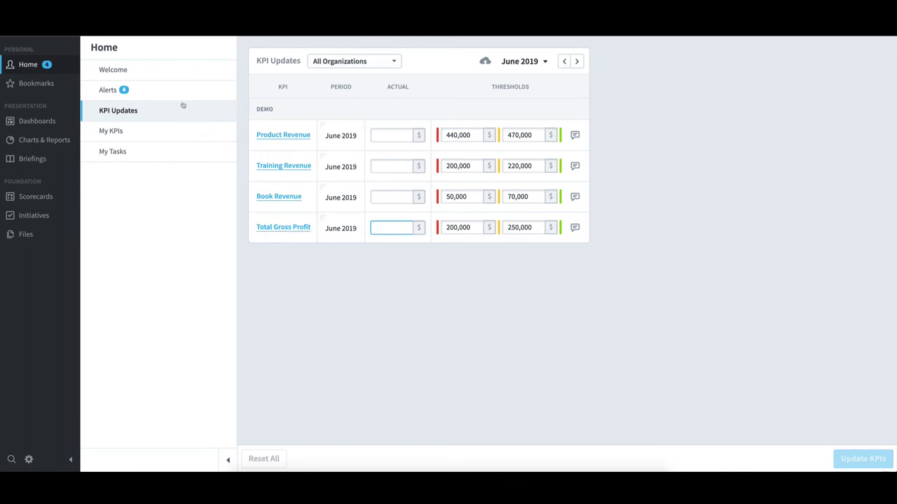
Review the assigned tasks from the Welcome page by status, and open Build a SEO Capability from the unfiltered list
{"action": "left_click", "coordinate": [129, 73]}
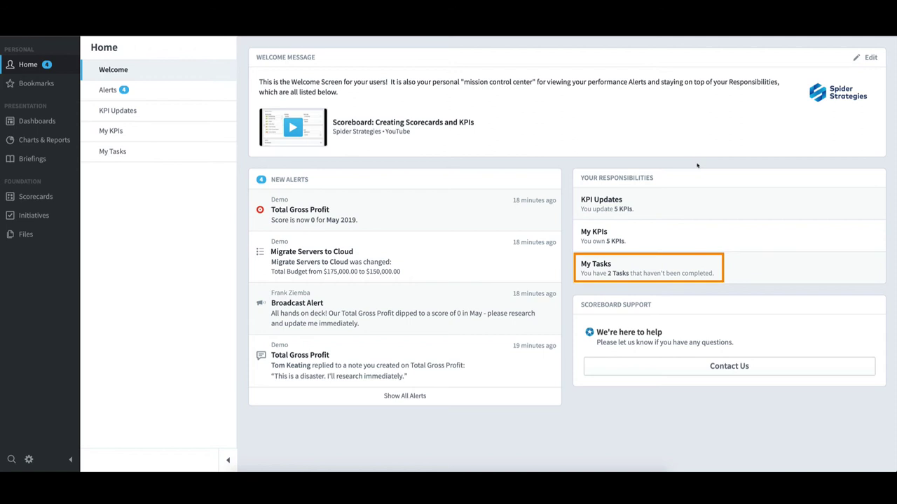
{"action": "left_click", "coordinate": [647, 268]}
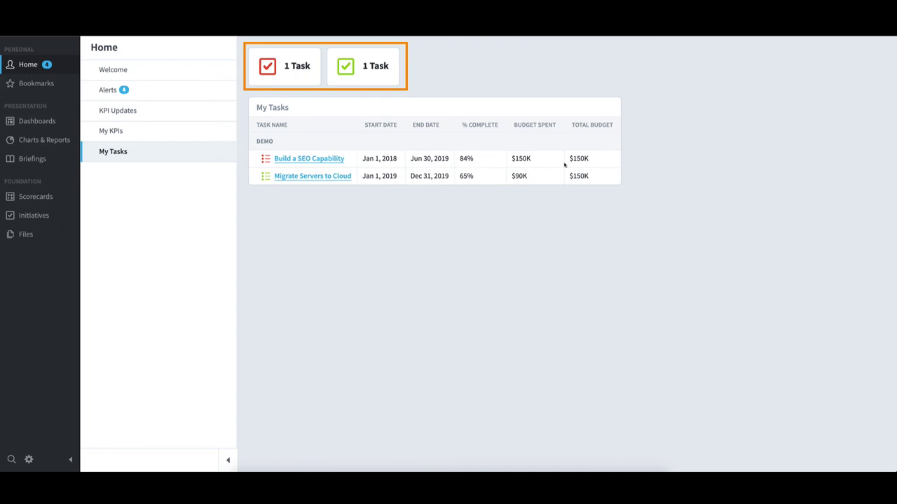
{"action": "left_click", "coordinate": [331, 60]}
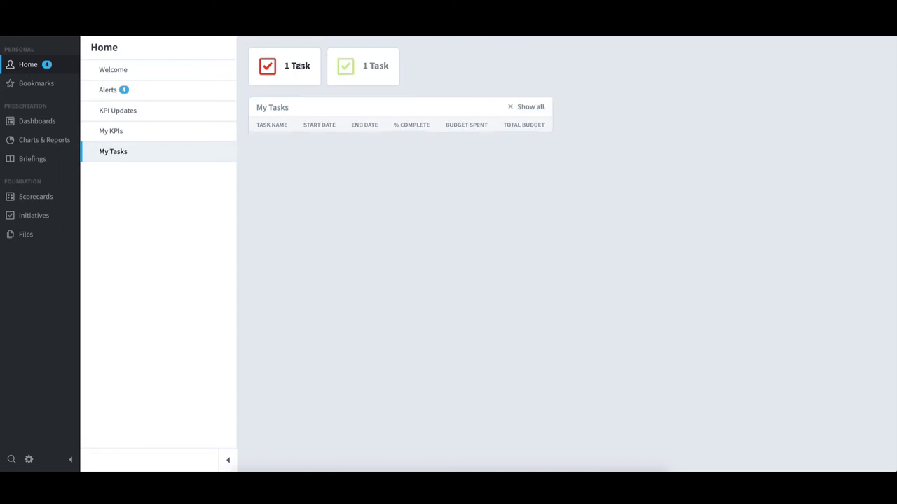
{"action": "left_click", "coordinate": [348, 67]}
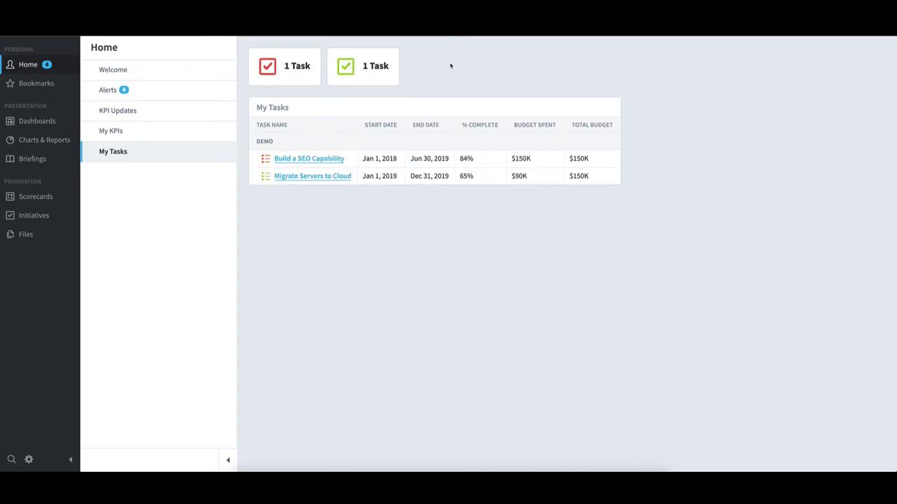
{"action": "left_click", "coordinate": [343, 160]}
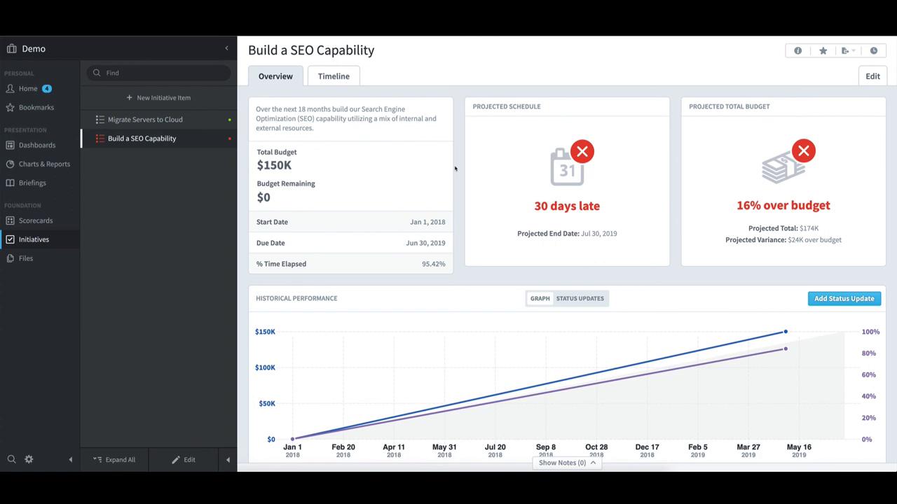
Return to Home and view the Scoreboard Support message form without sending anything
{"action": "left_click", "coordinate": [28, 89]}
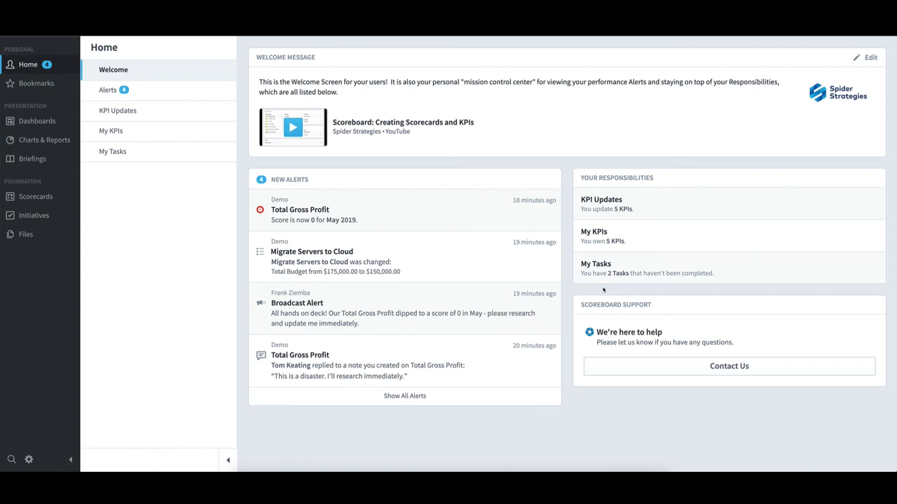
{"action": "left_click", "coordinate": [725, 369]}
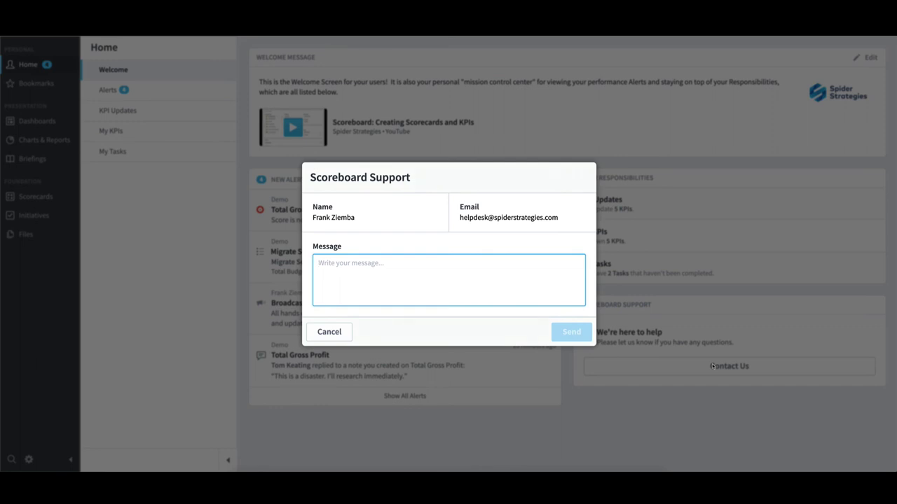
{"action": "left_click", "coordinate": [350, 334]}
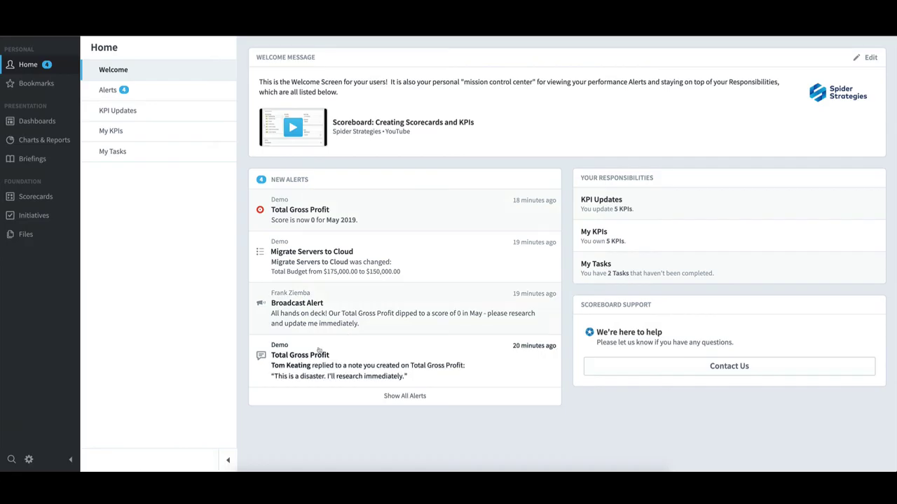